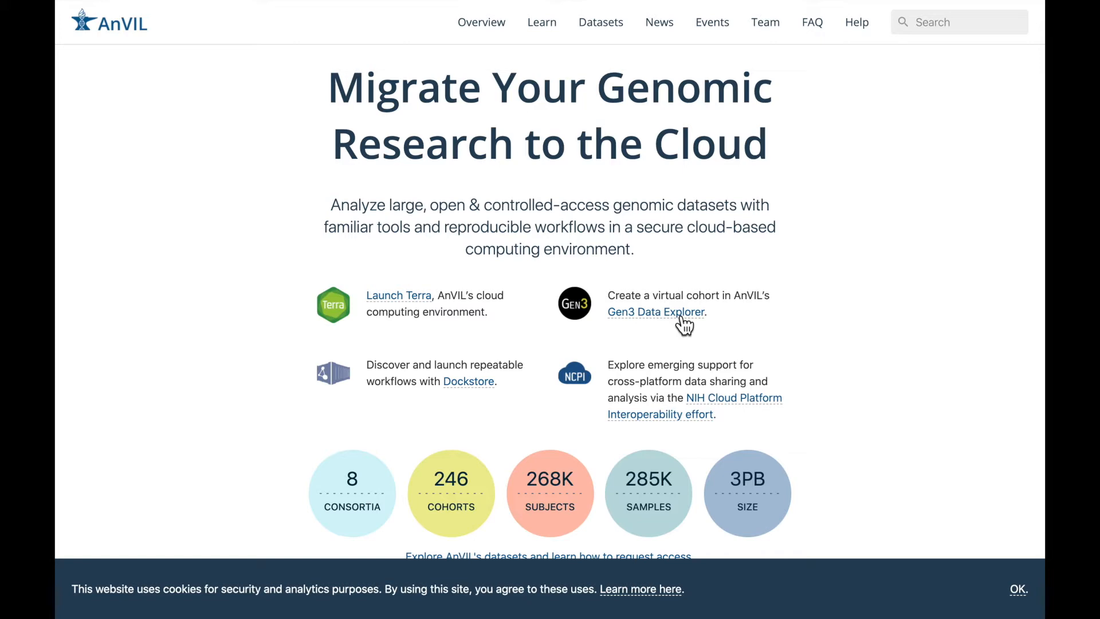
Open AnVIL's Gen3 Data Explorer and log in with the Google account.
click(677, 315)
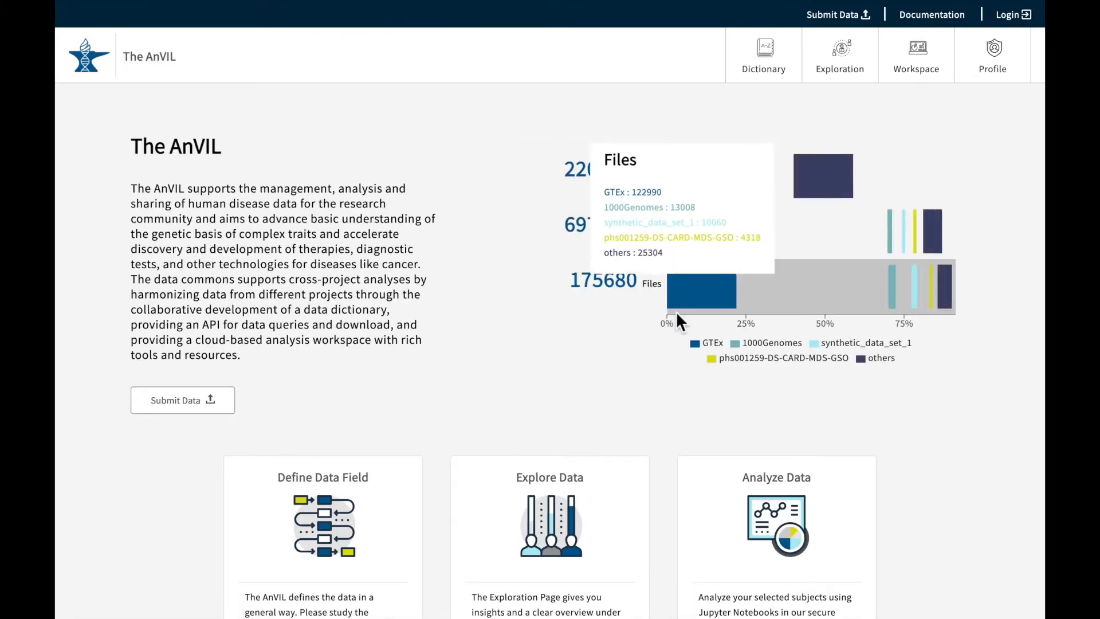
click(1026, 15)
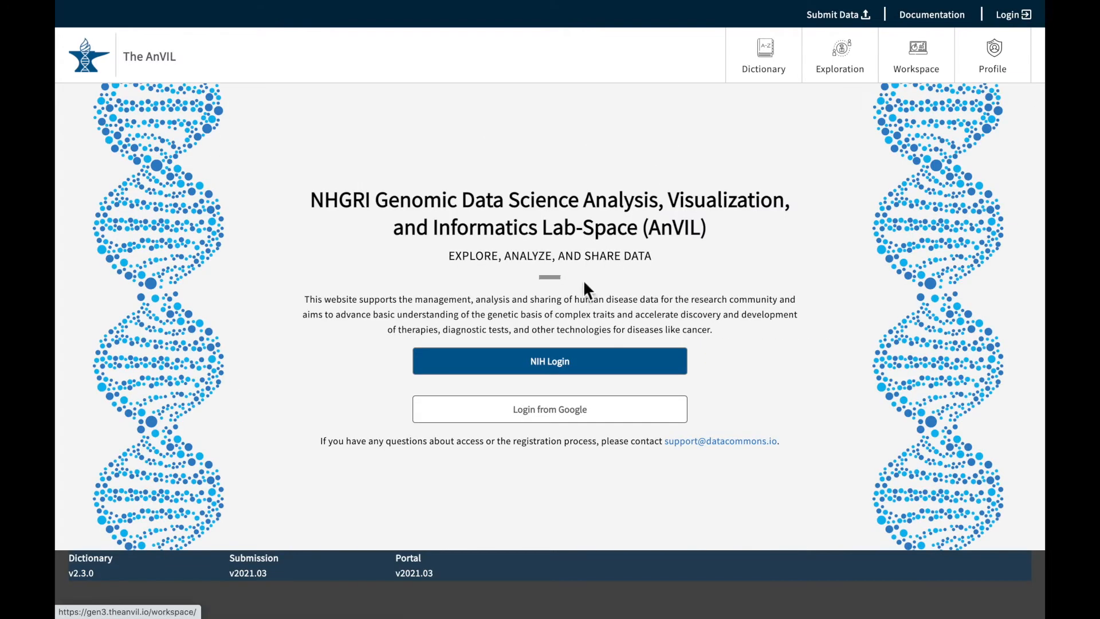
click(544, 418)
click(487, 232)
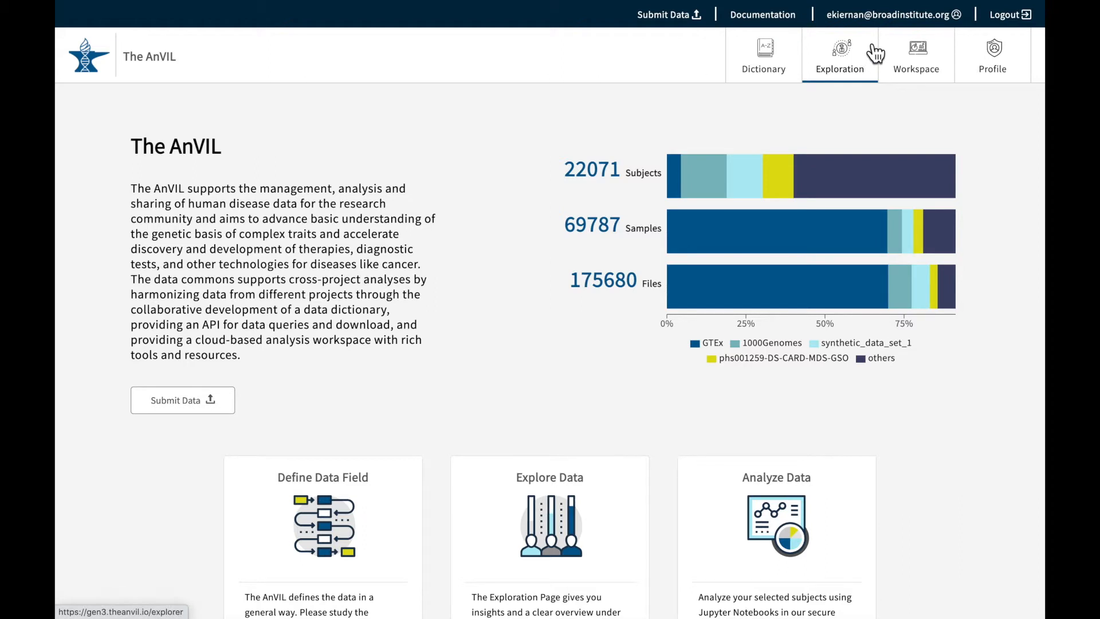
In the data exploration page, filter the subjects to project tutorial-synthetic_data_set_1 with a minimum age value of 75.
click(873, 53)
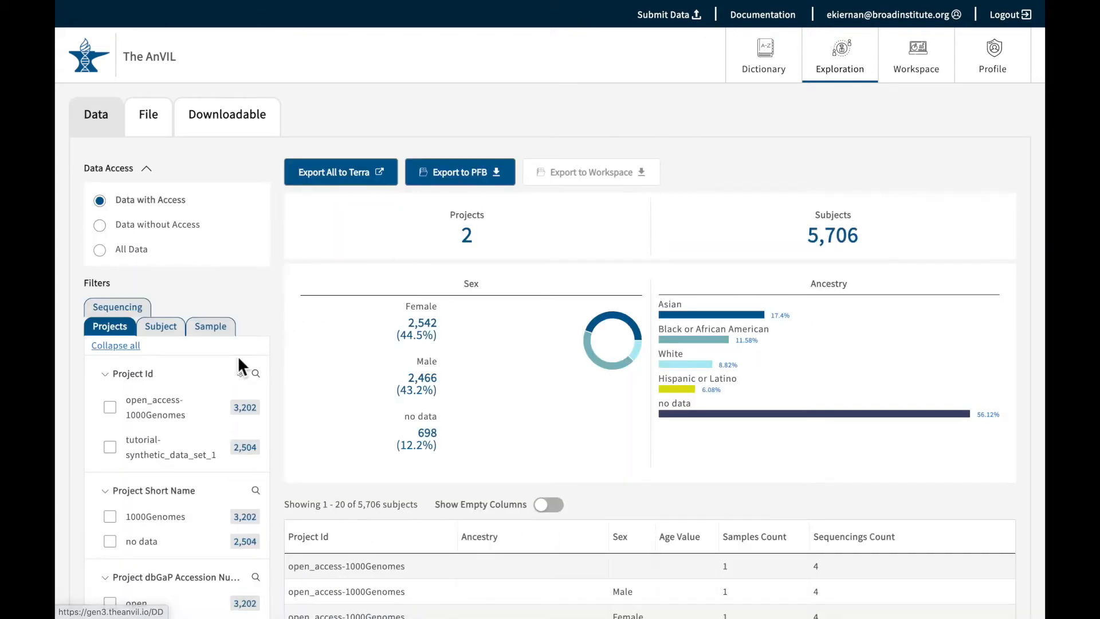
click(110, 449)
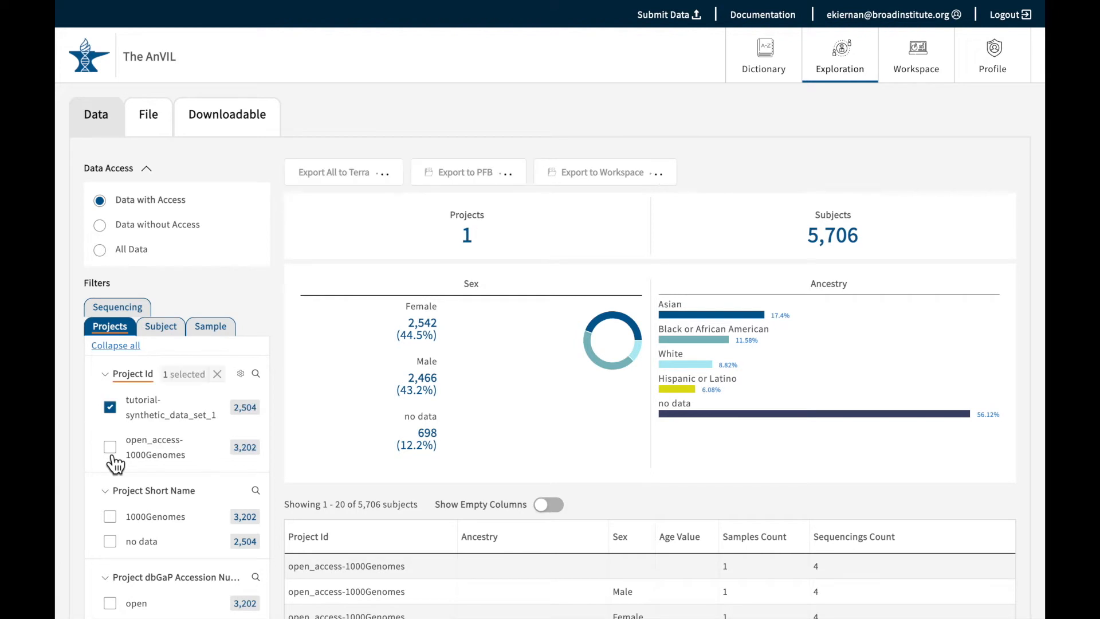
click(161, 326)
scroll(143, 459, down, 3)
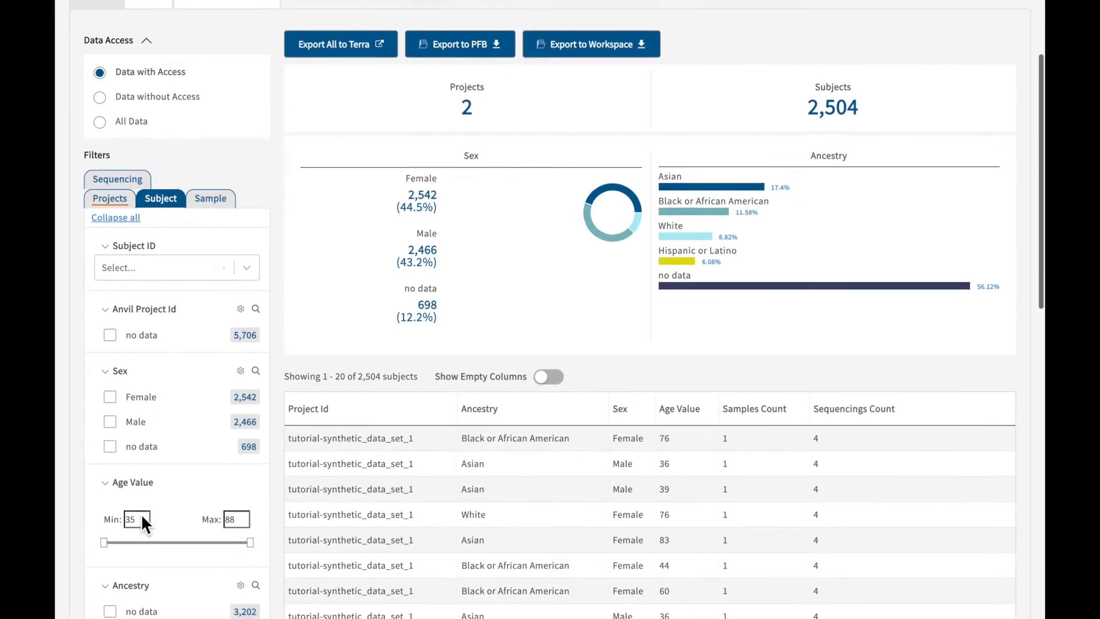
double_click(140, 512)
text(75)
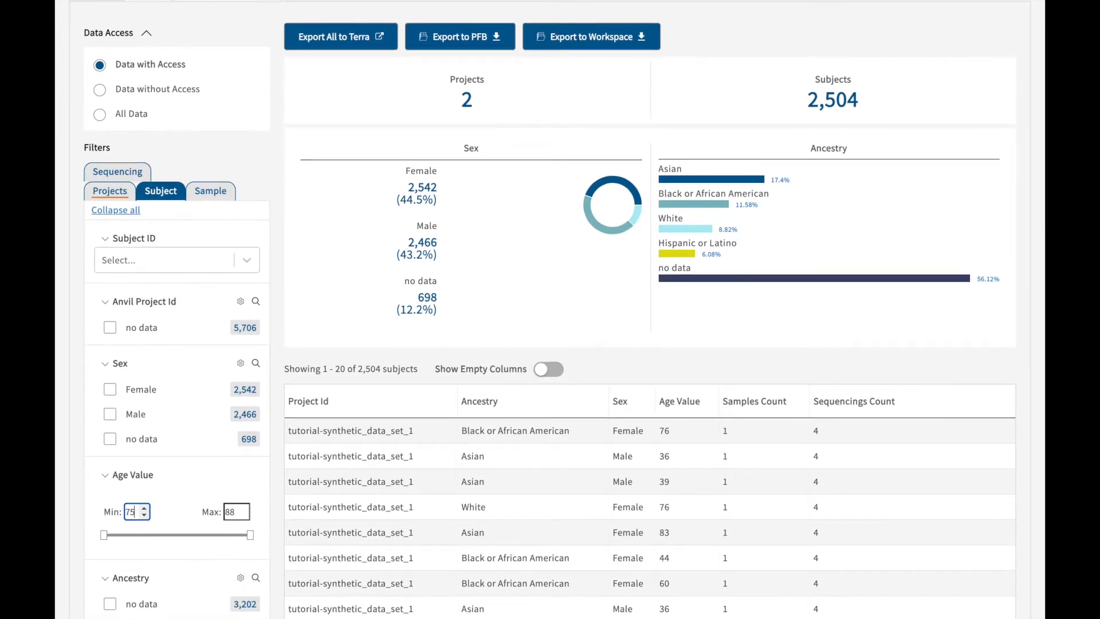
key(Return)
scroll(441, 251, up, 2)
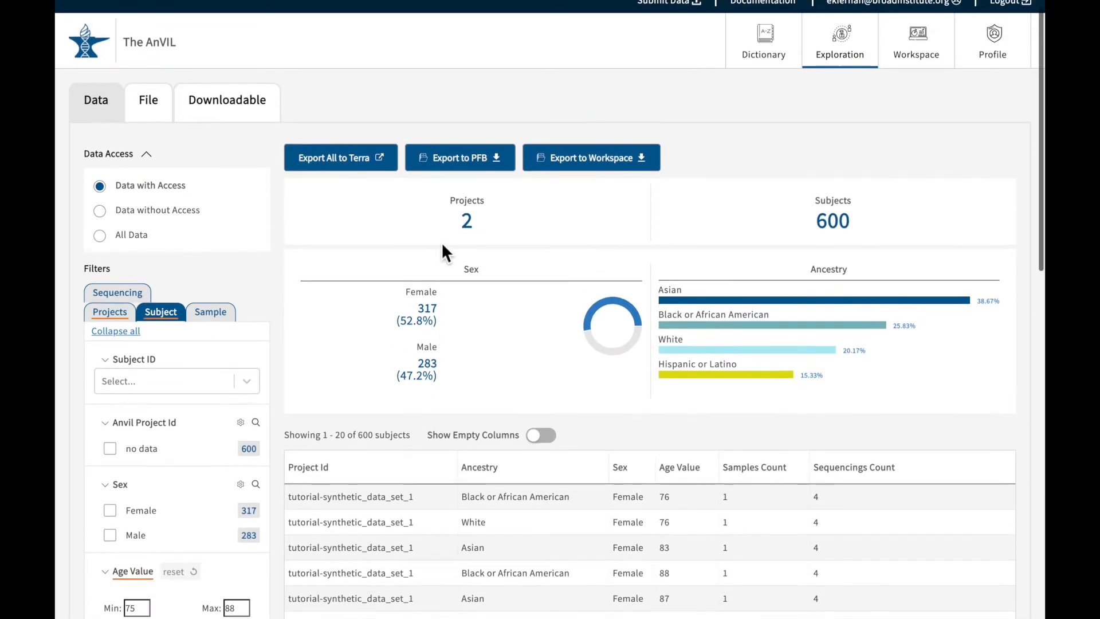
Export the whole filtered cohort to Terra, into a new workspace named Gen3-demo with billing project help-gatk.
click(330, 172)
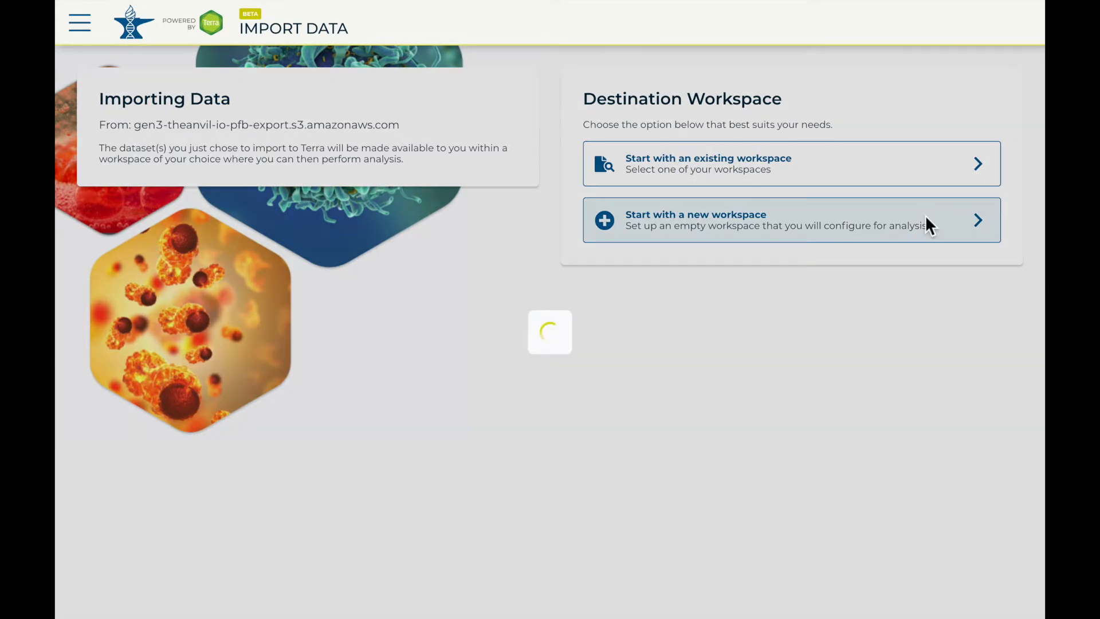
click(927, 218)
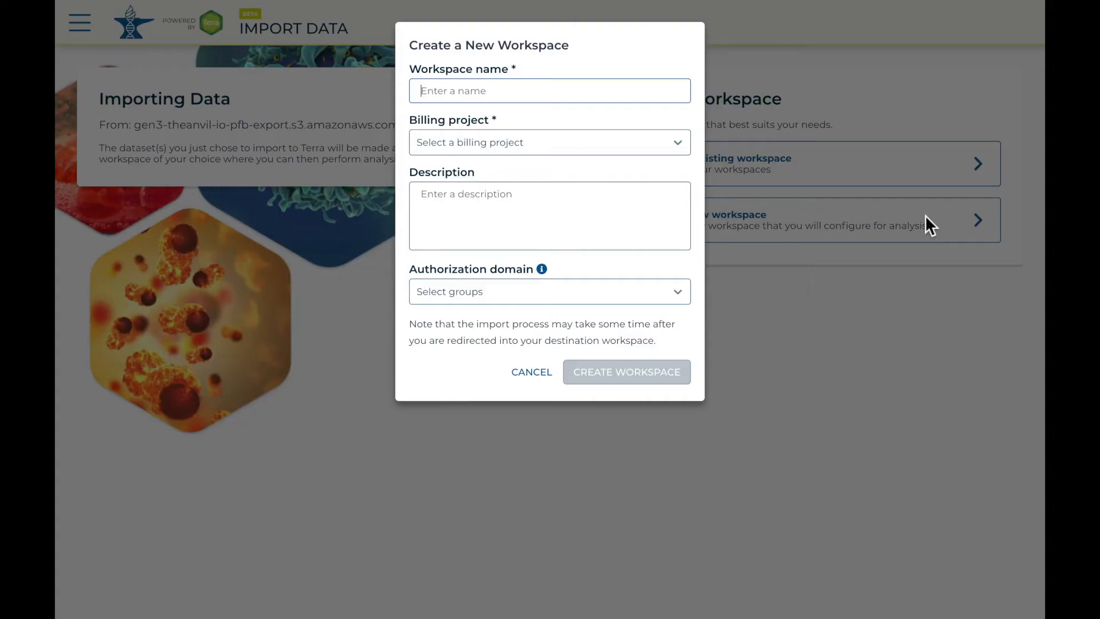
text(Gen3-demo)
click(606, 144)
text(help)
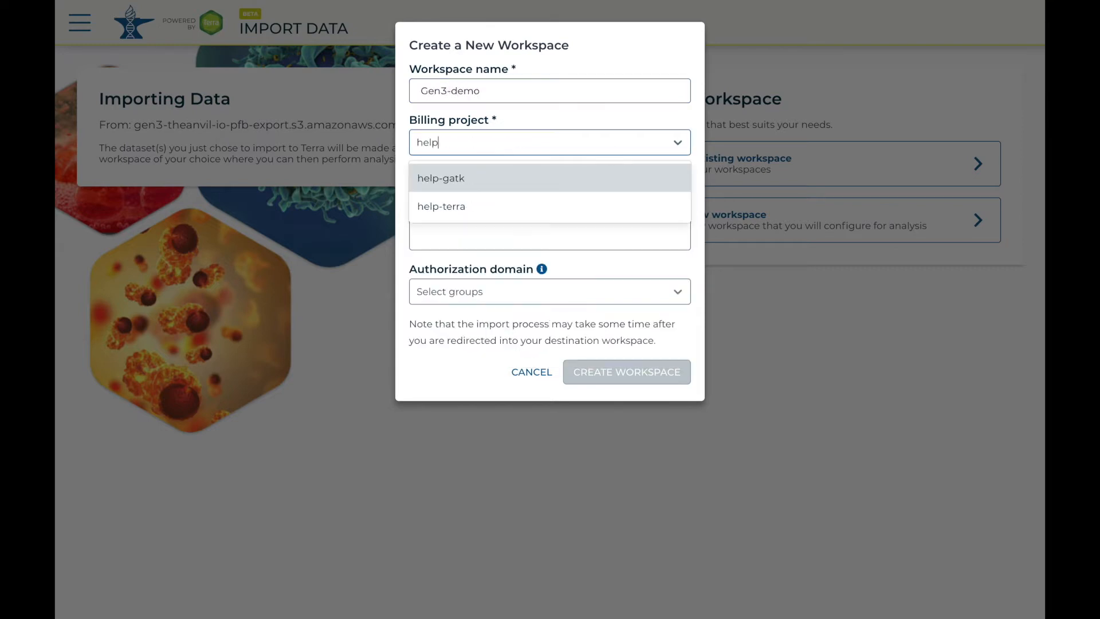
click(532, 175)
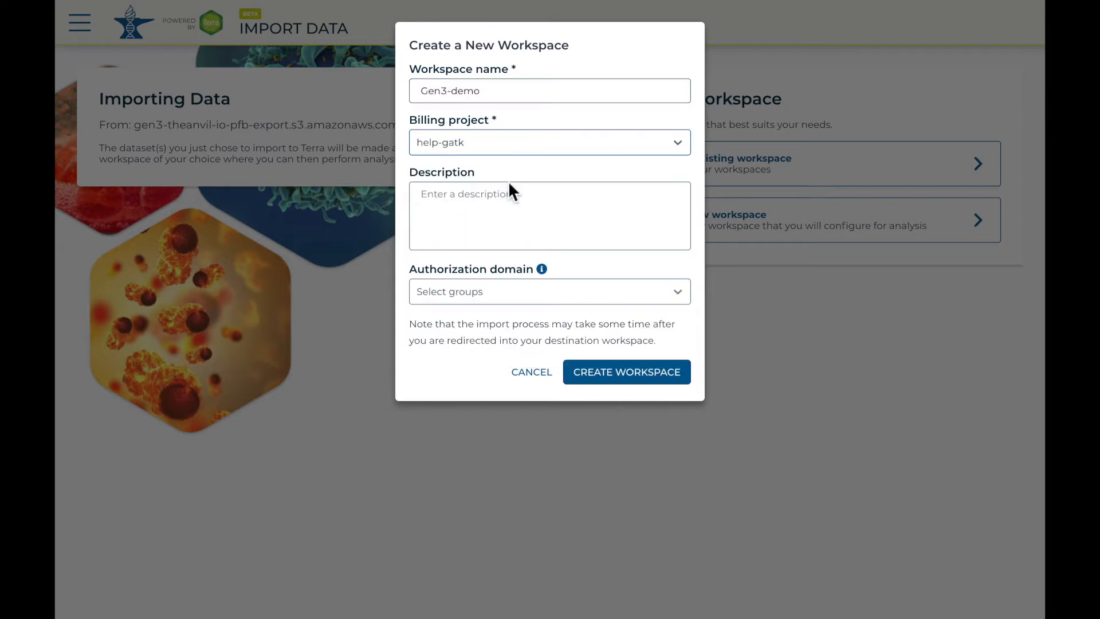
click(642, 387)
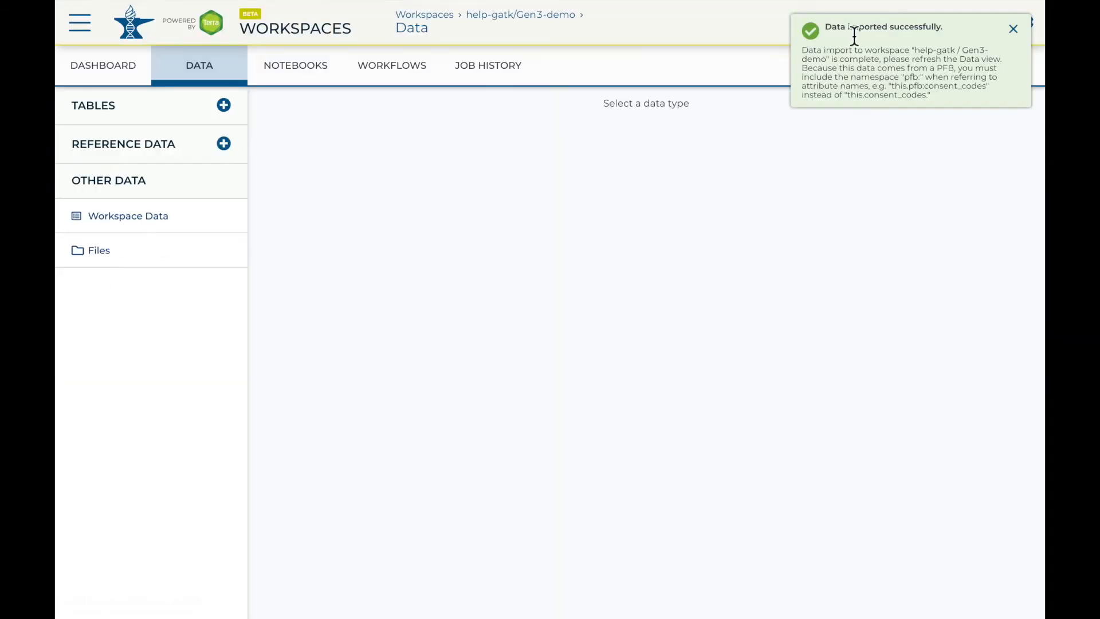
Refresh the workspace's data view and look through the imported sample and sequencing tables.
click(240, 73)
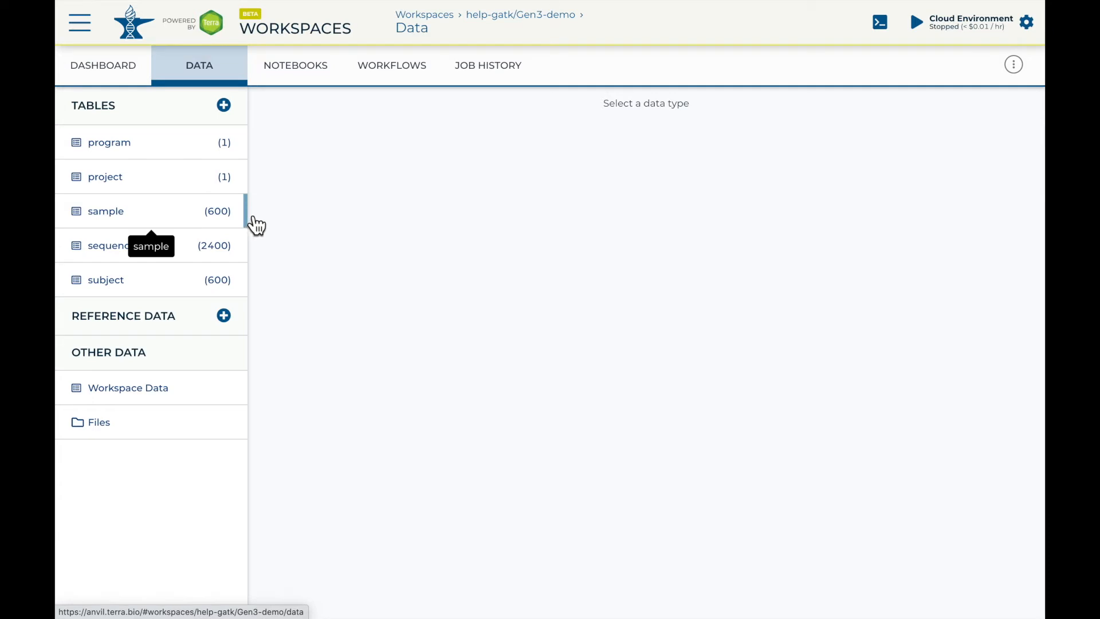
click(191, 224)
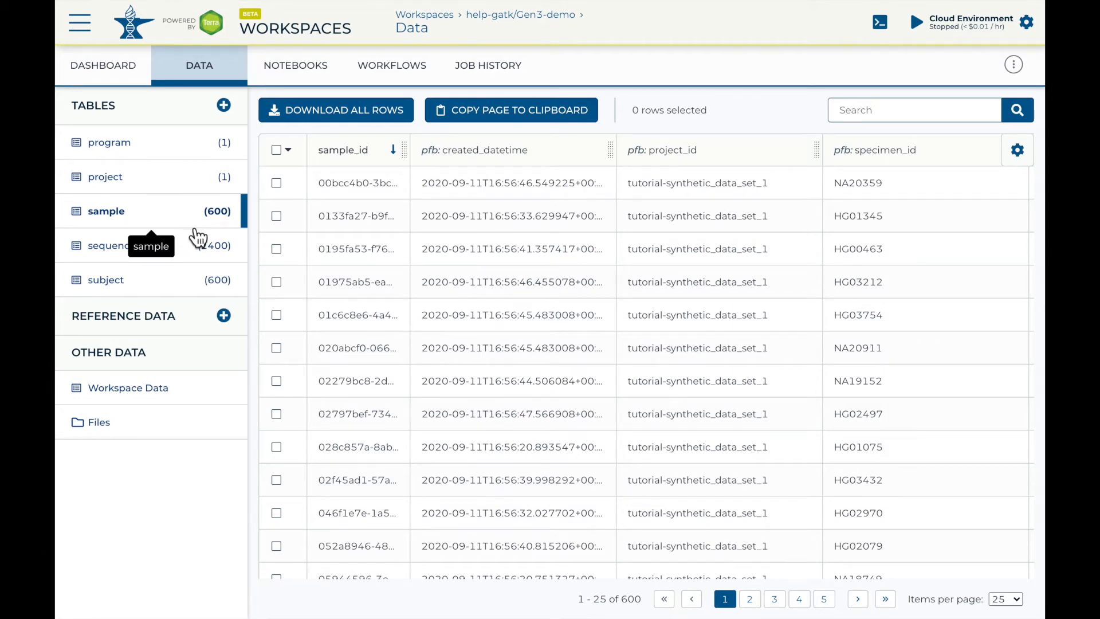
click(199, 250)
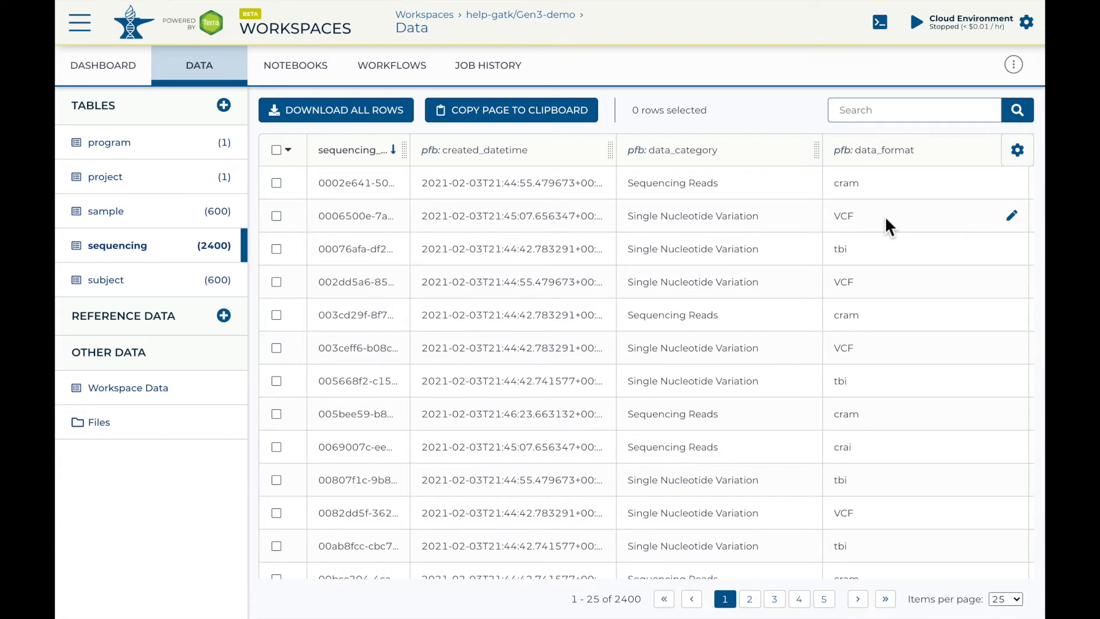
Examine the sequencing table's columns across to ga4gh_drs_uri and view the file details behind the second row's DRS link.
scroll(886, 218, right, 10)
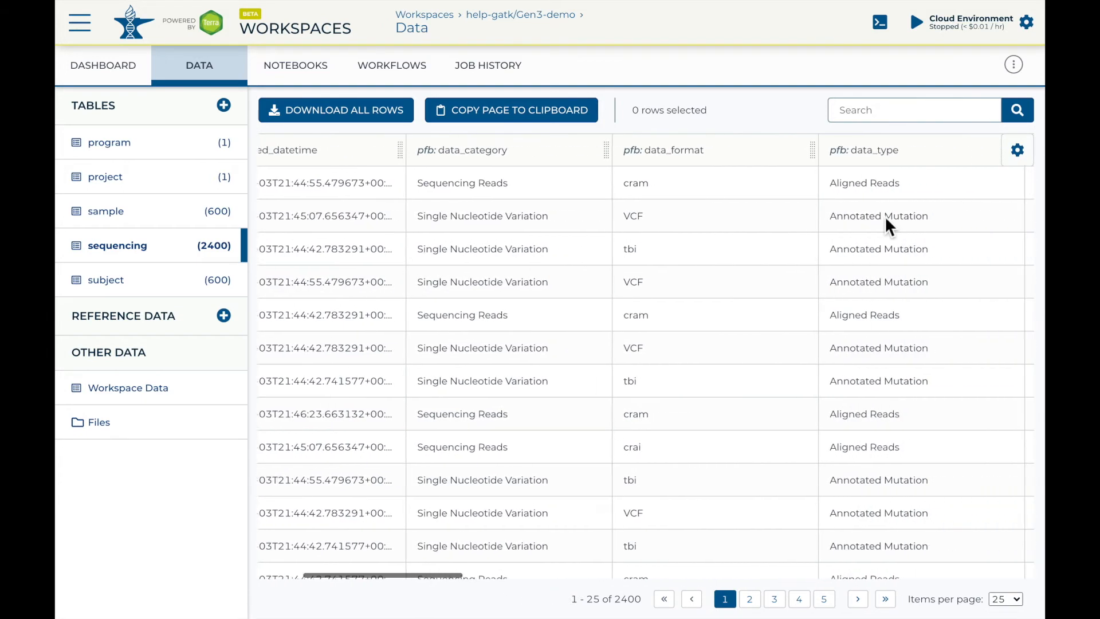
scroll(886, 219, right, 10)
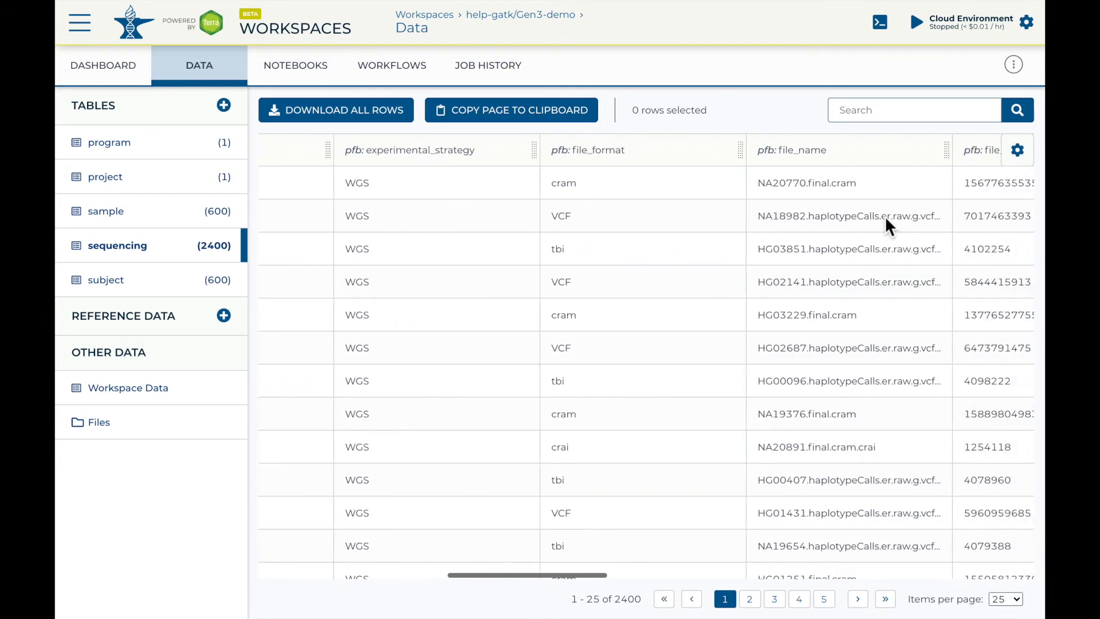
scroll(884, 215, right, 8)
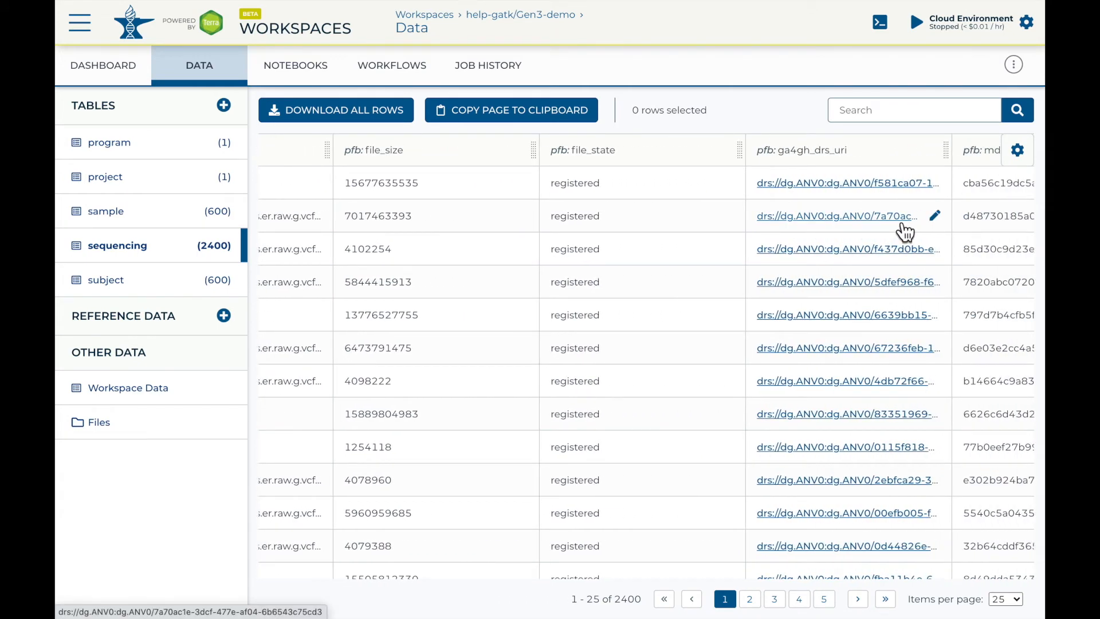
click(905, 232)
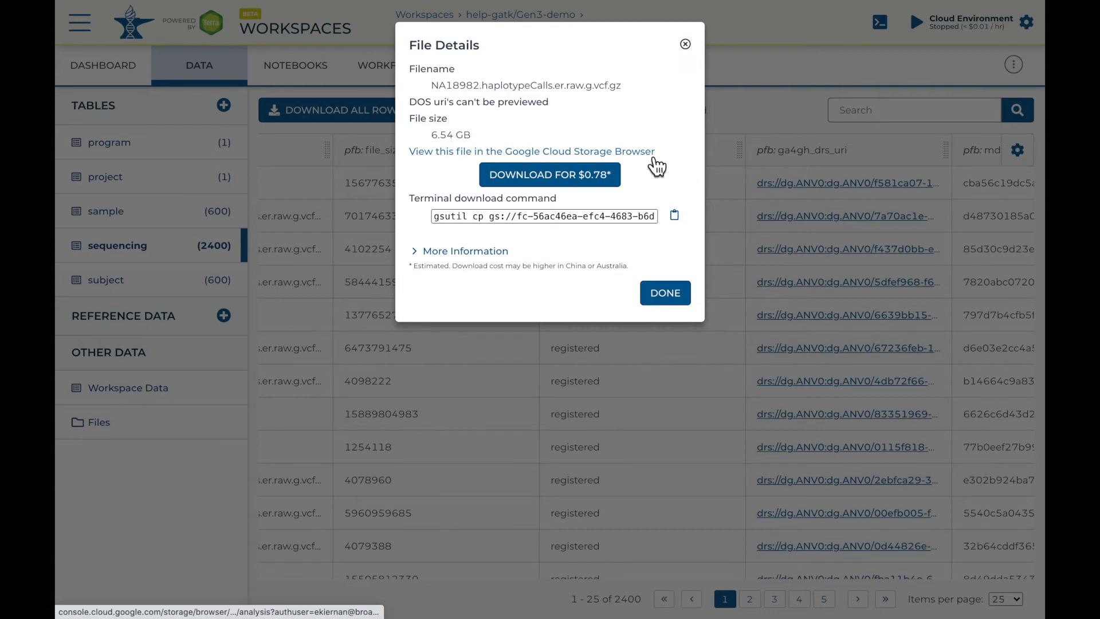
click(686, 44)
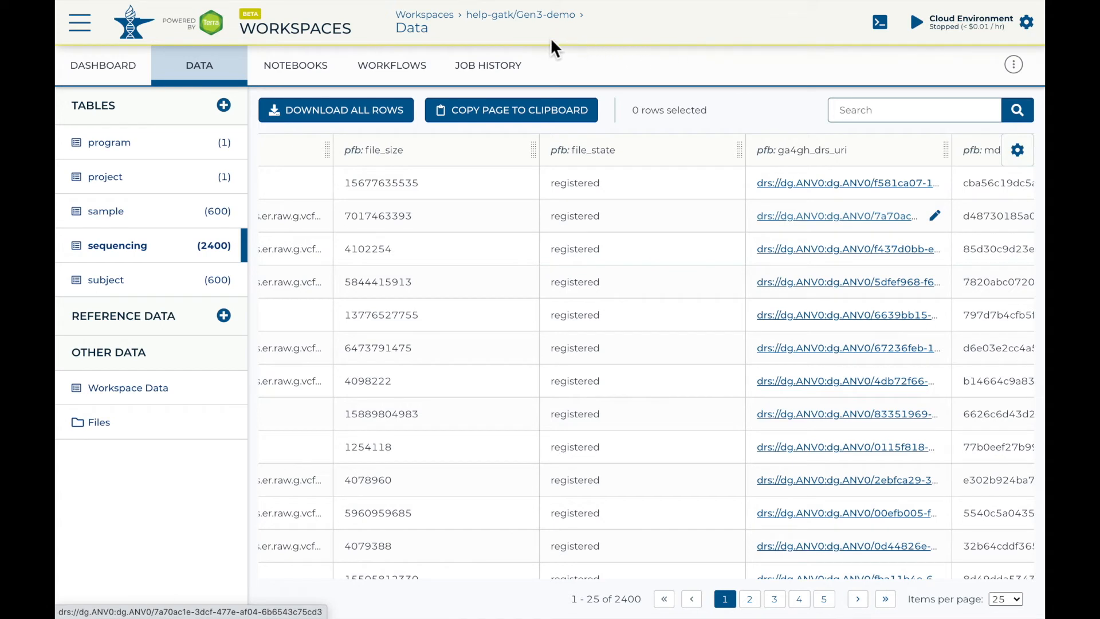
Start finding a workflow for the workspace and browse for additional ones in Dockstore.
click(415, 83)
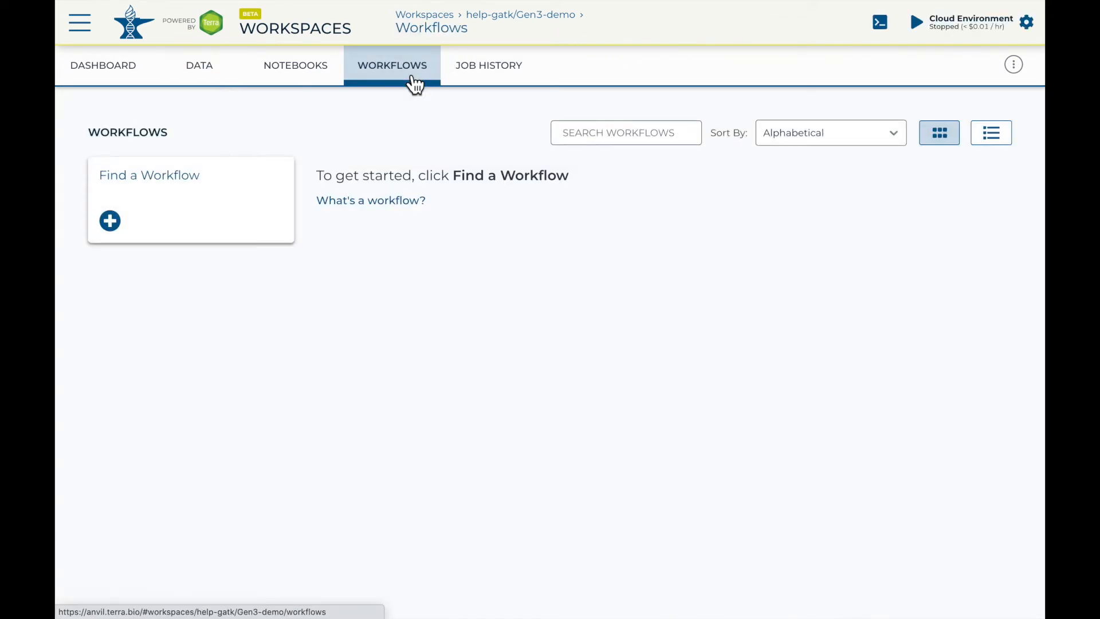
click(113, 222)
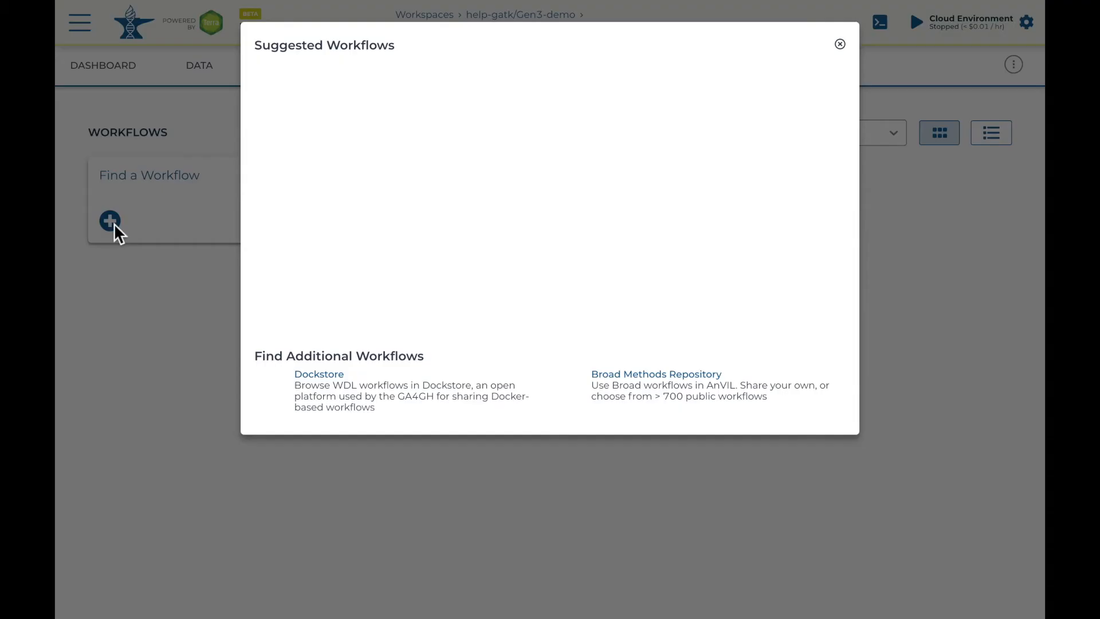
click(337, 382)
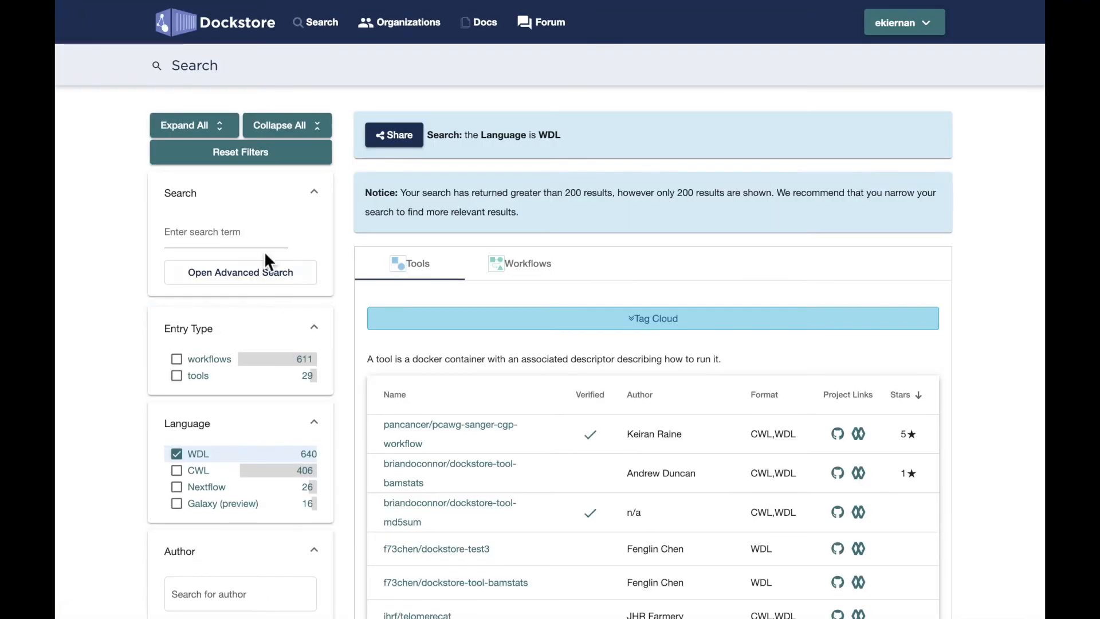
Search Dockstore for md5sum and open the dockstore-wdl-workflow-md5sum workflow.
click(252, 239)
text(md5)
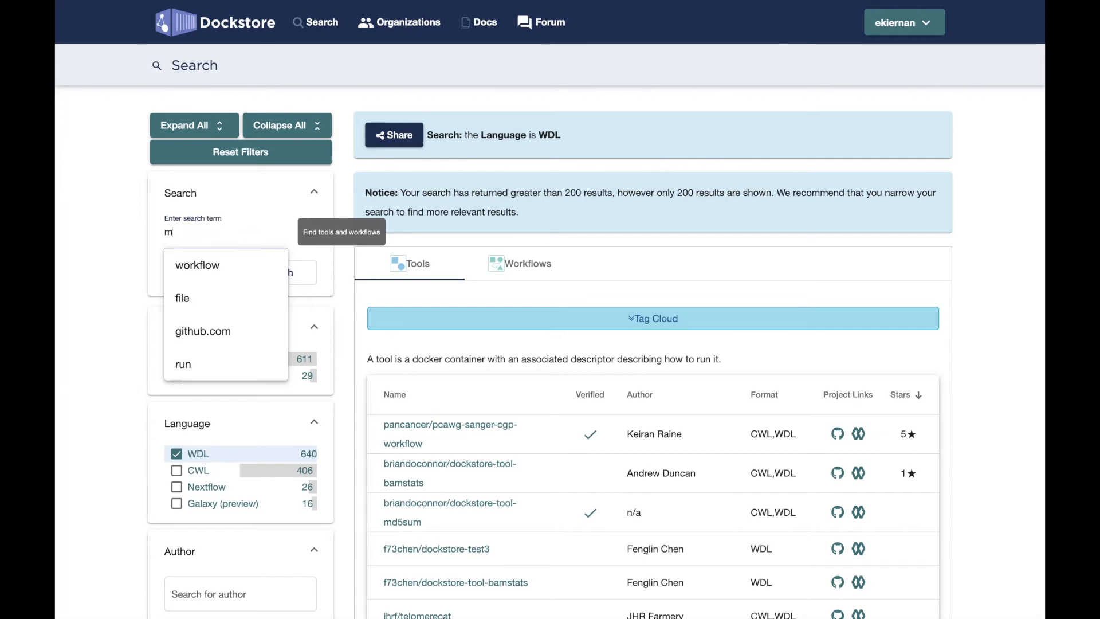
click(198, 262)
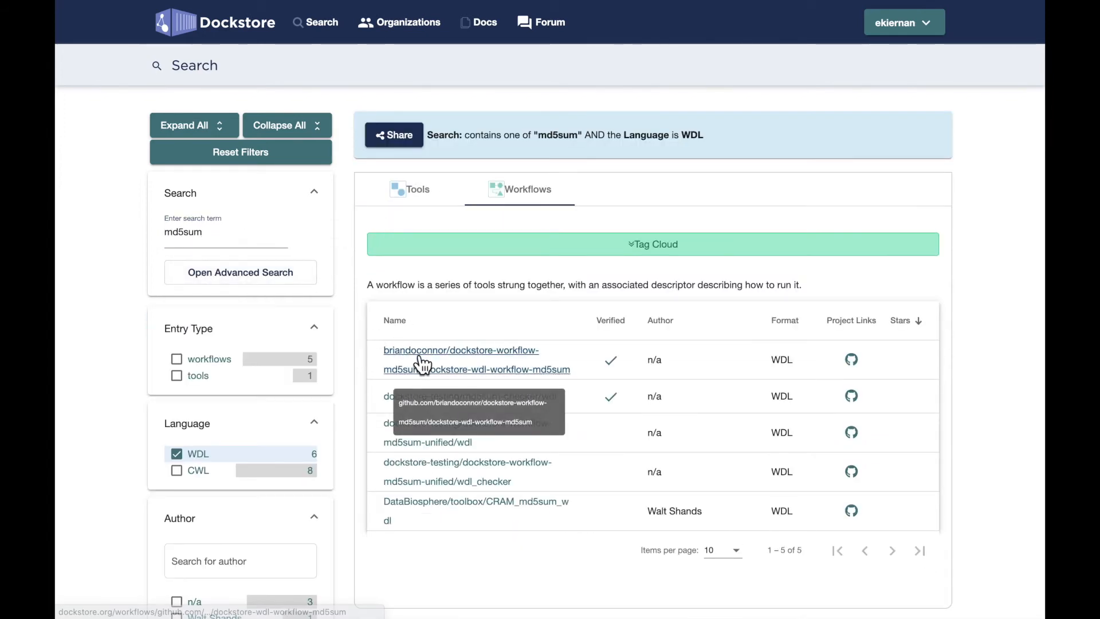
click(422, 361)
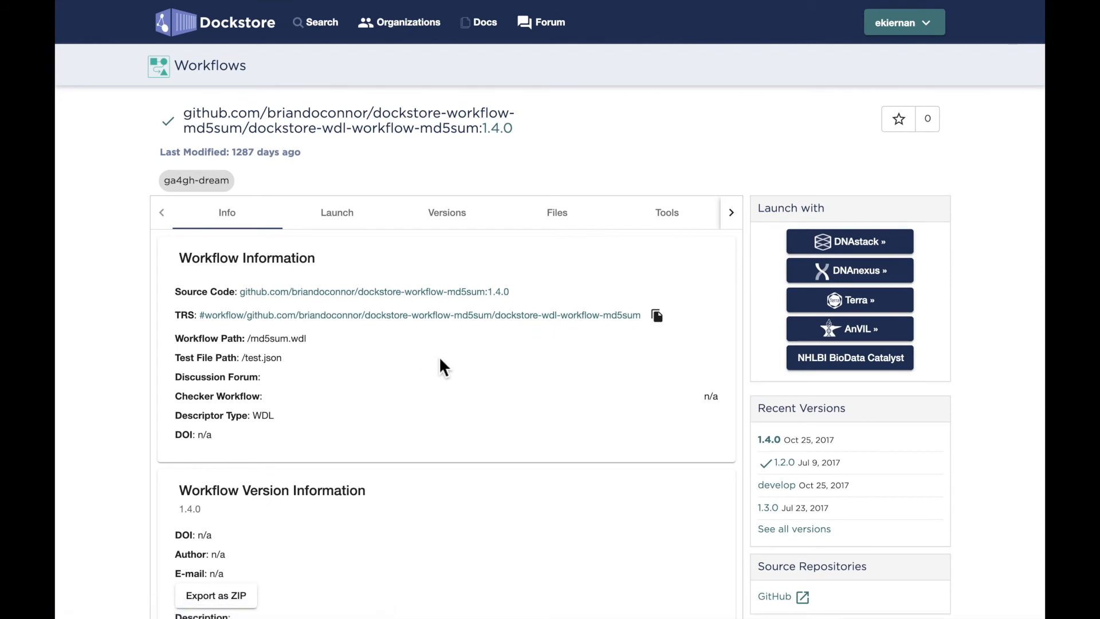
Launch the md5sum workflow with Terra and import it into the Gen3-demo workspace.
scroll(535, 379, down, 1)
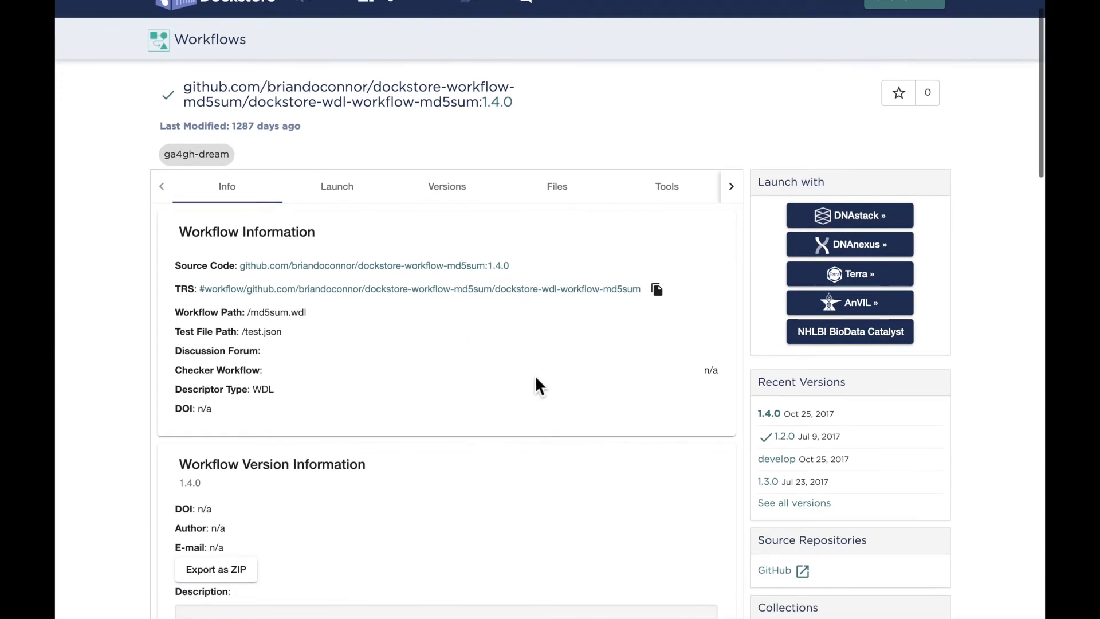
click(816, 285)
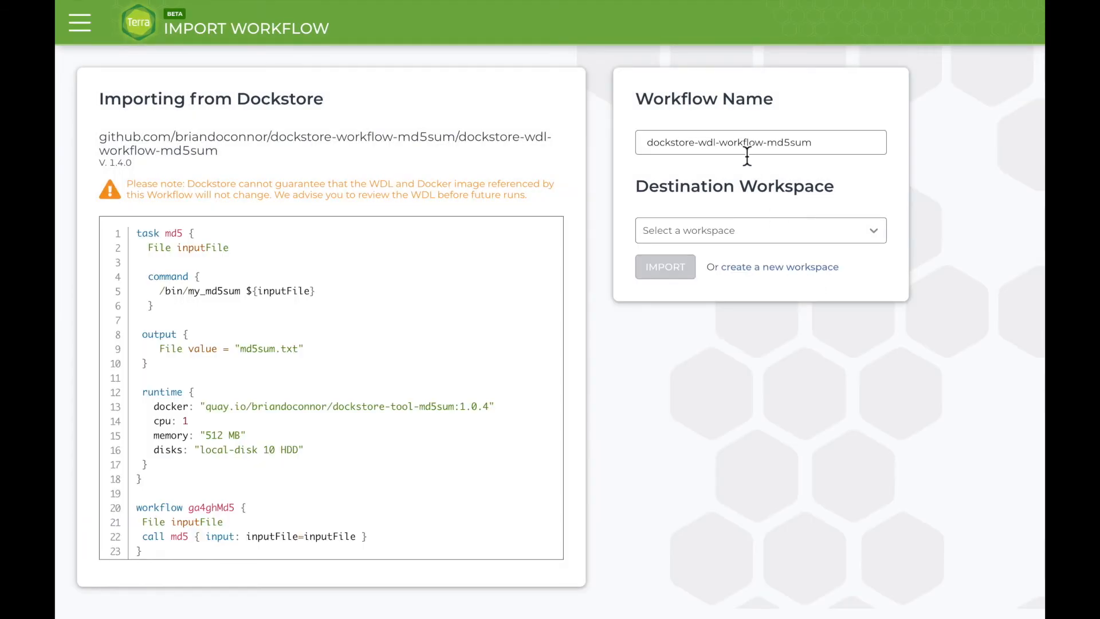
click(735, 231)
text(Gen3-demo)
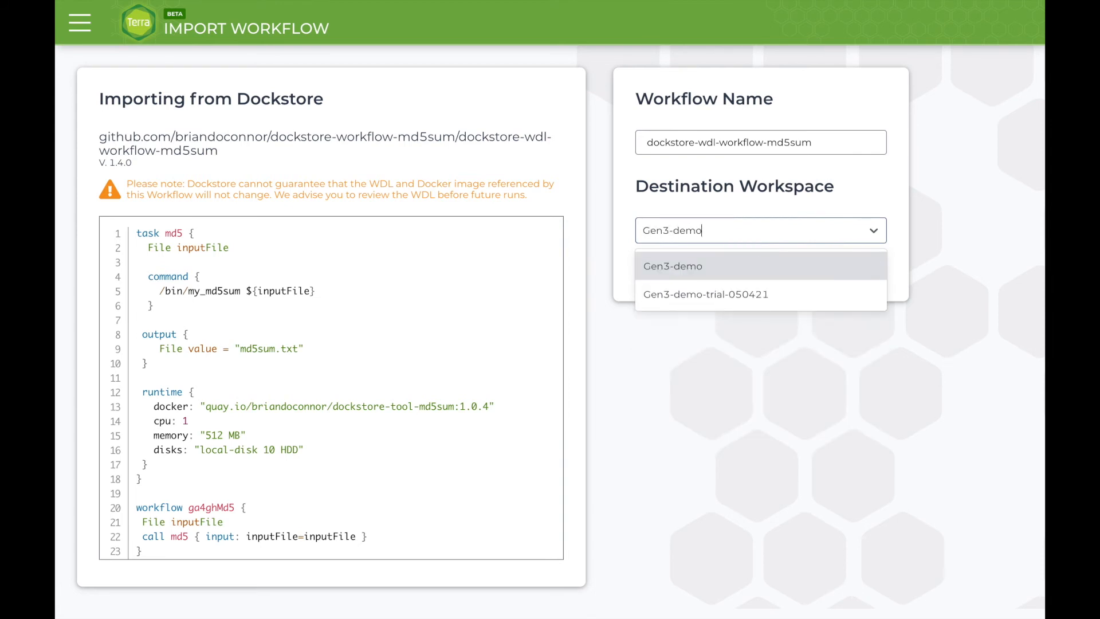
click(735, 269)
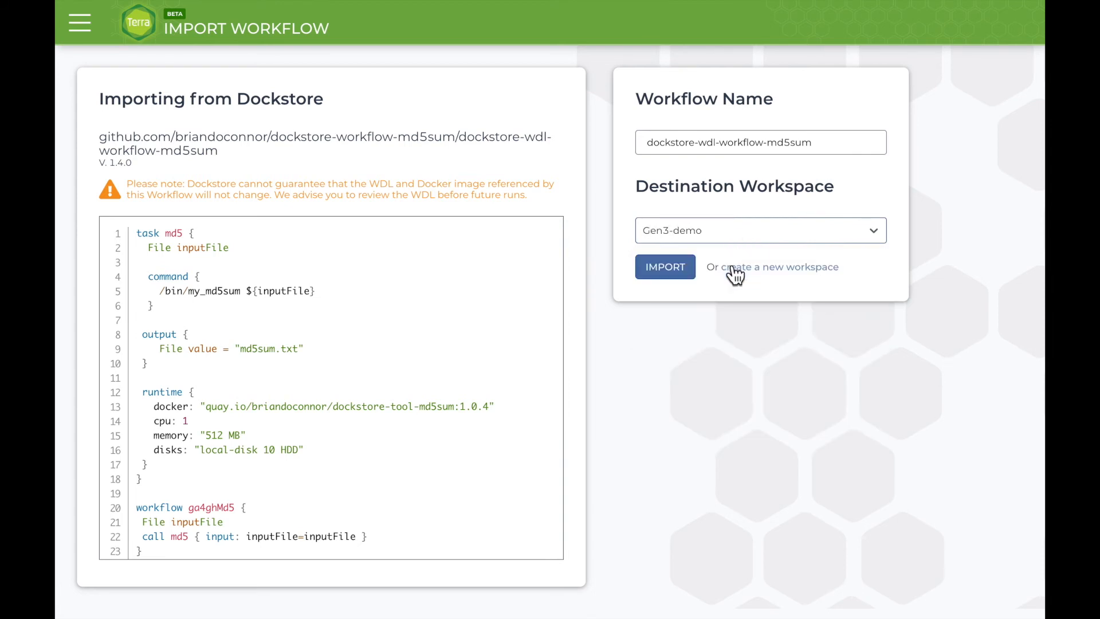
click(678, 273)
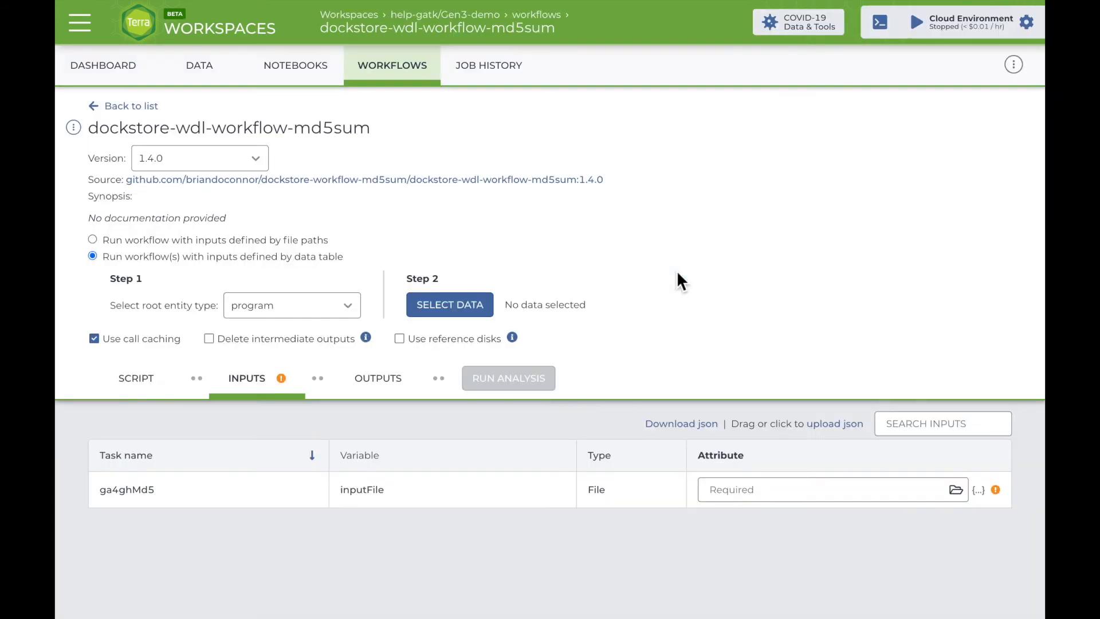
Set the md5sum workflow's root entity type to sequencing and choose the second listed sequencing entry, a VCF, as the data to process.
click(346, 308)
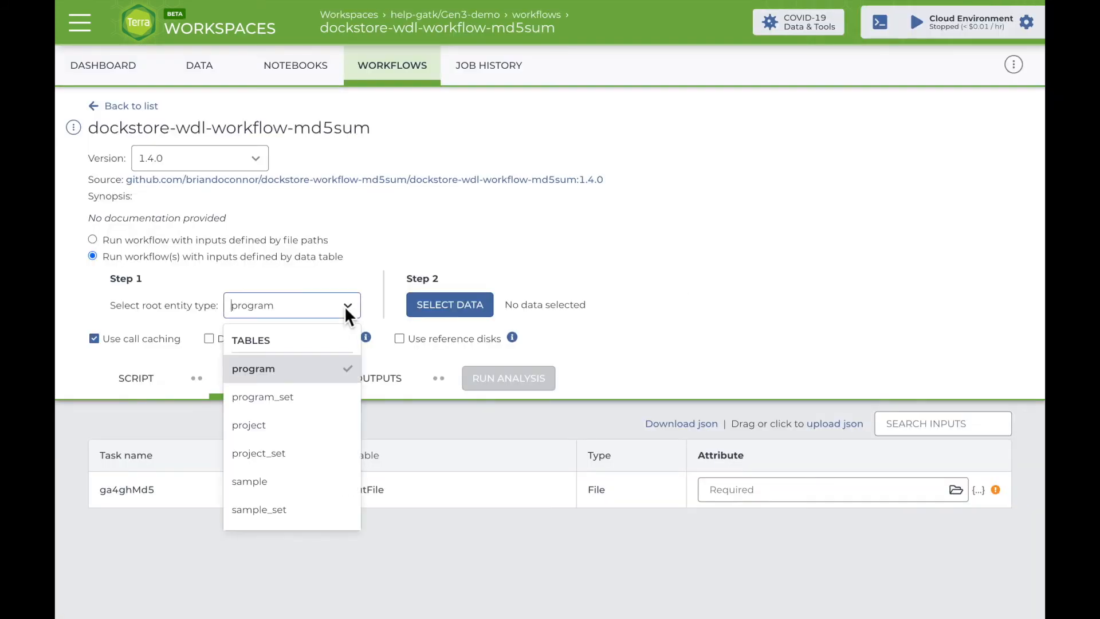
scroll(291, 446, down, 3)
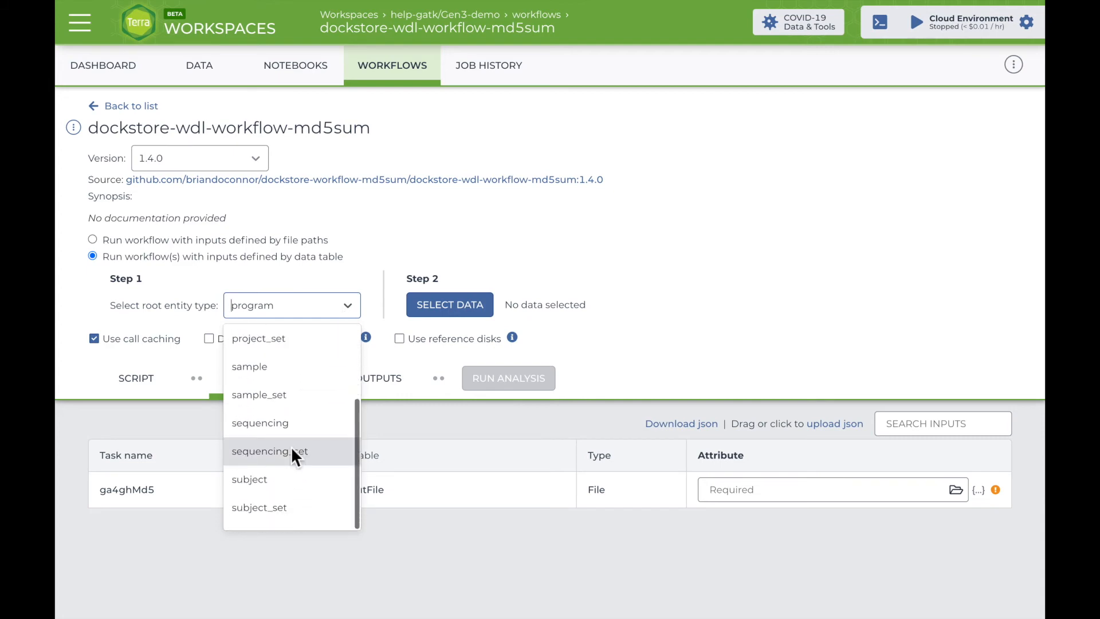
click(289, 424)
click(470, 305)
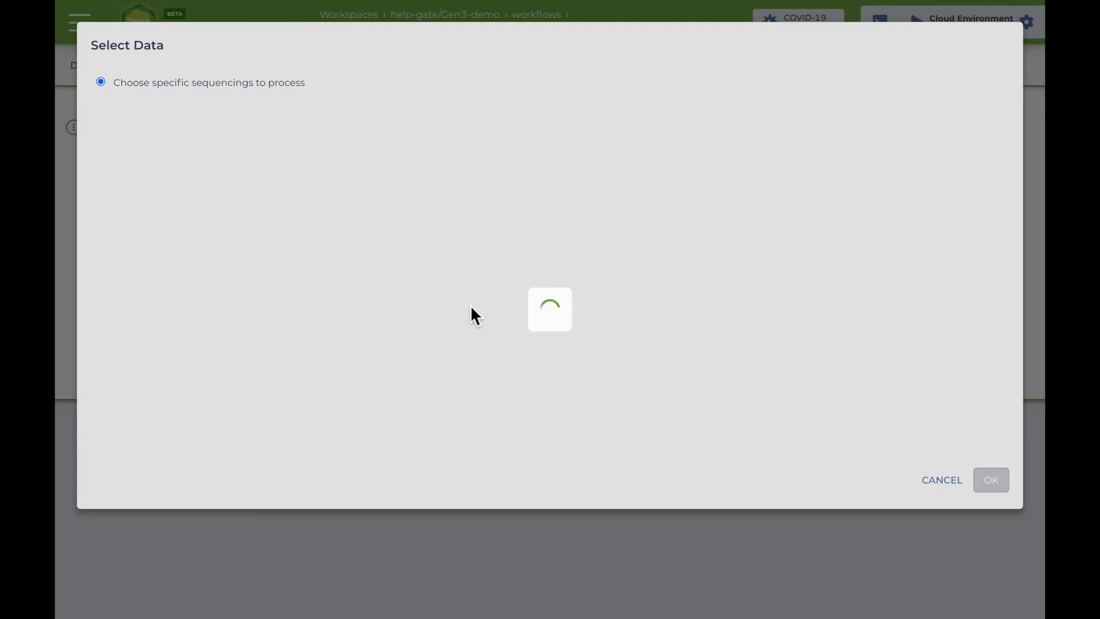
click(114, 221)
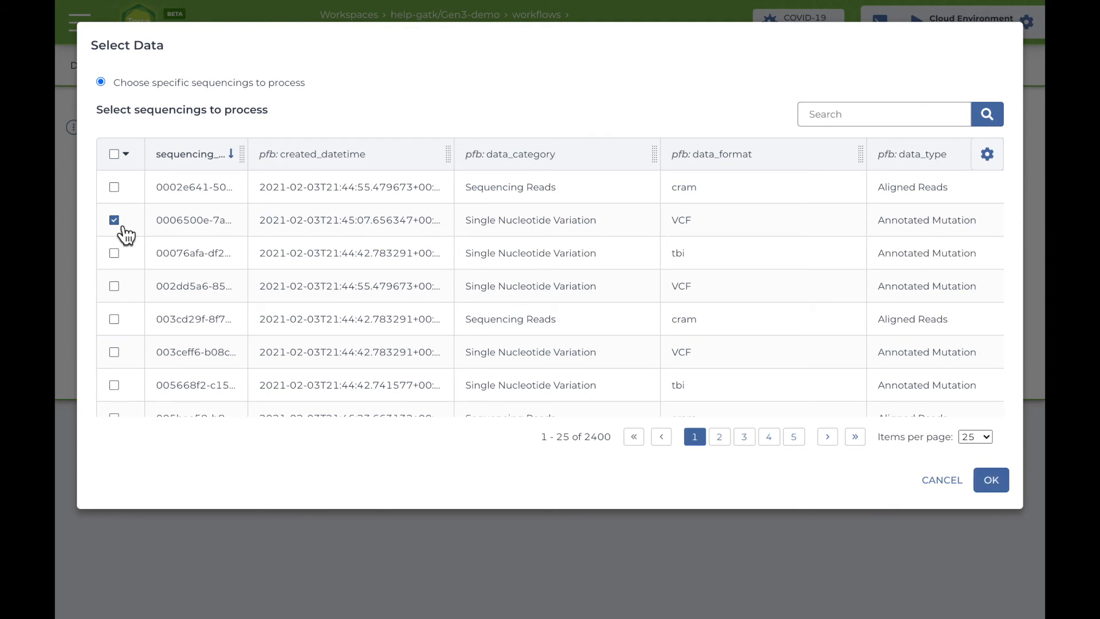
click(991, 480)
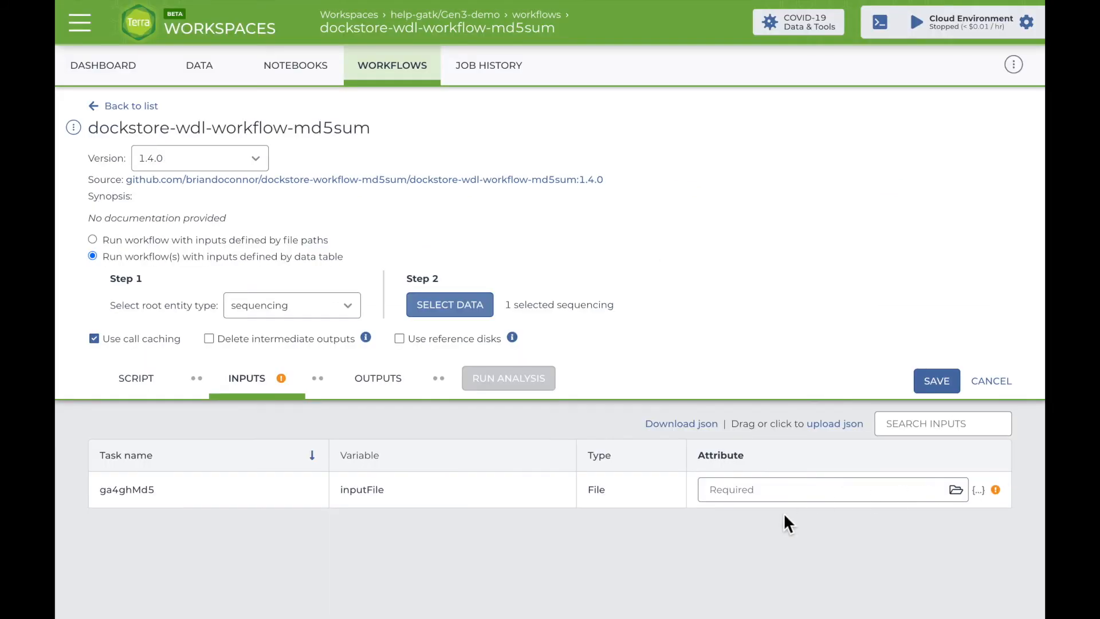
Set the required inputFile attribute of the ga4ghMd5 task to this.pfb:ga4gh_drs_uri.
click(756, 491)
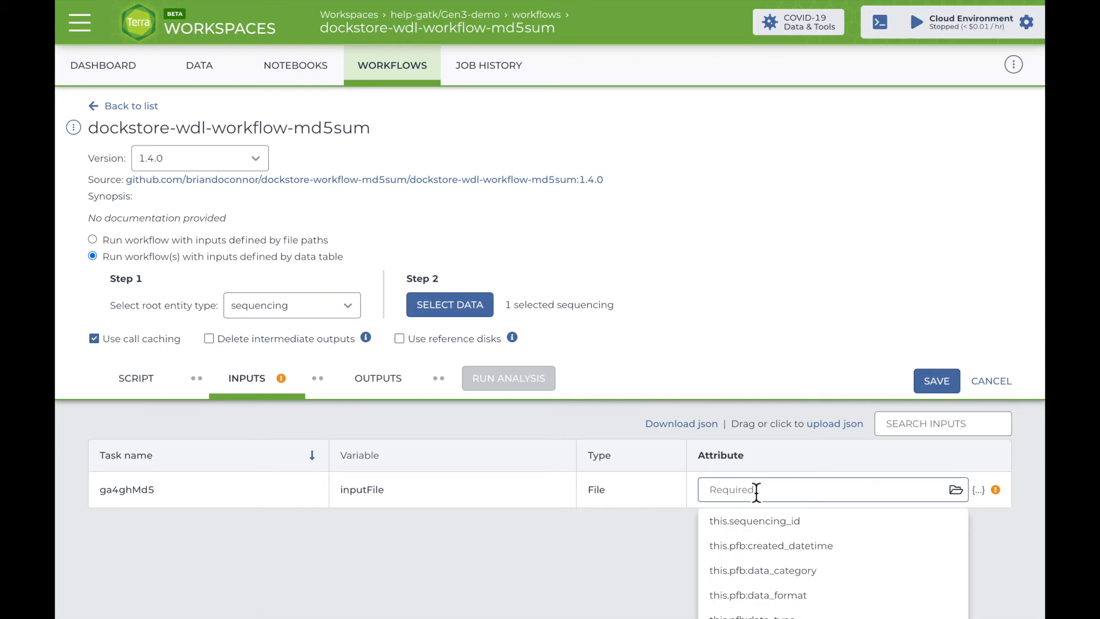
text(this.pfb:ga)
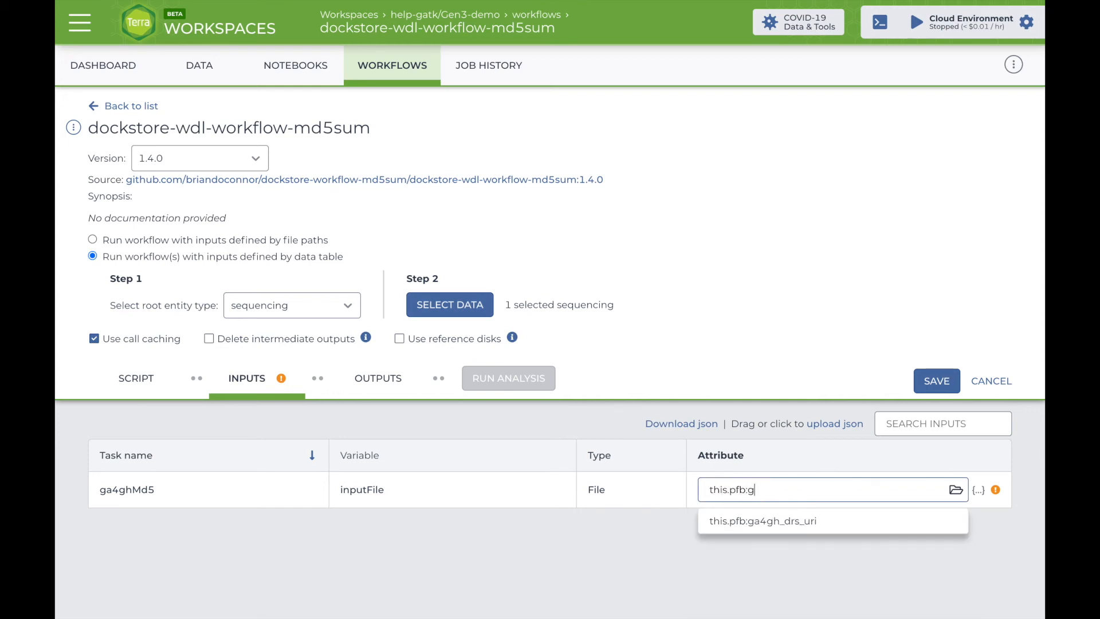
click(784, 529)
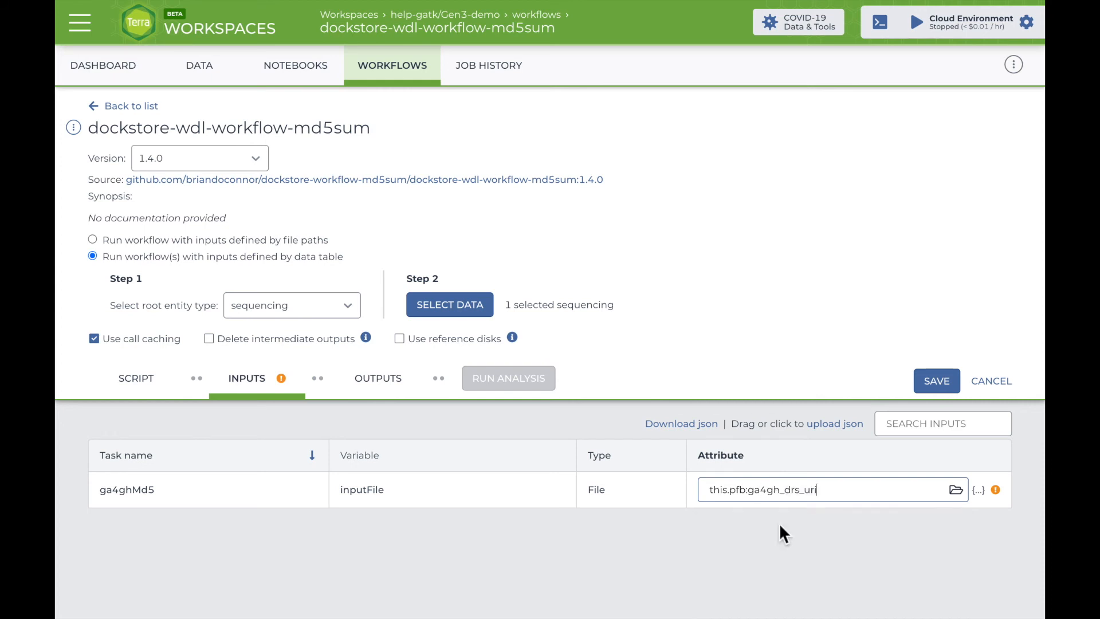
Set the output attribute of the md5 task's value variable to this.output.
click(401, 392)
scroll(487, 534, down, 1)
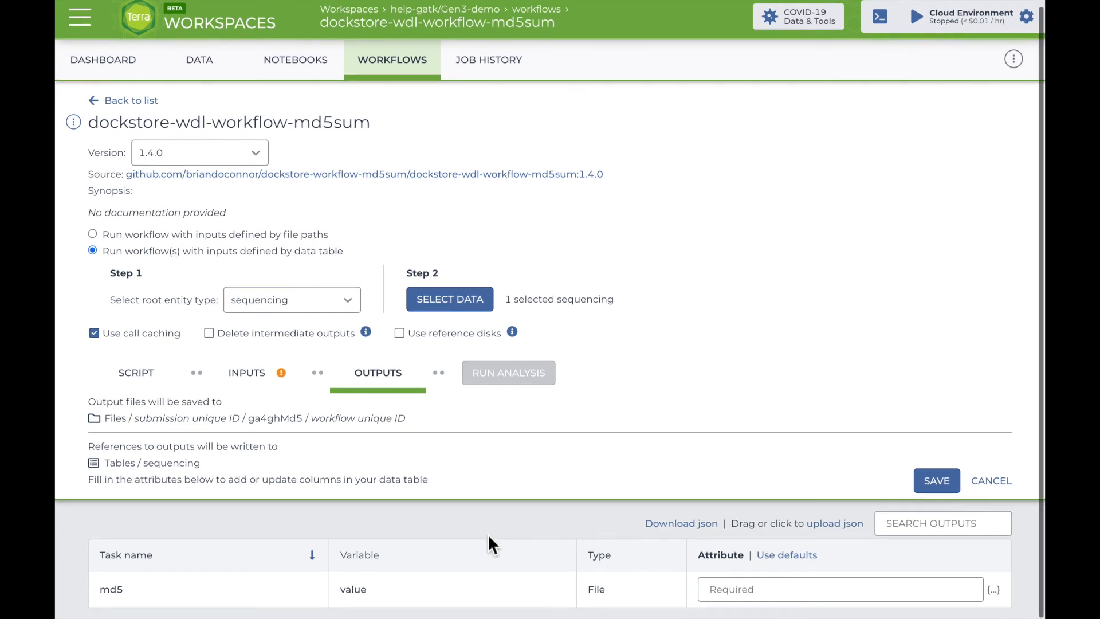
click(735, 591)
text(t)
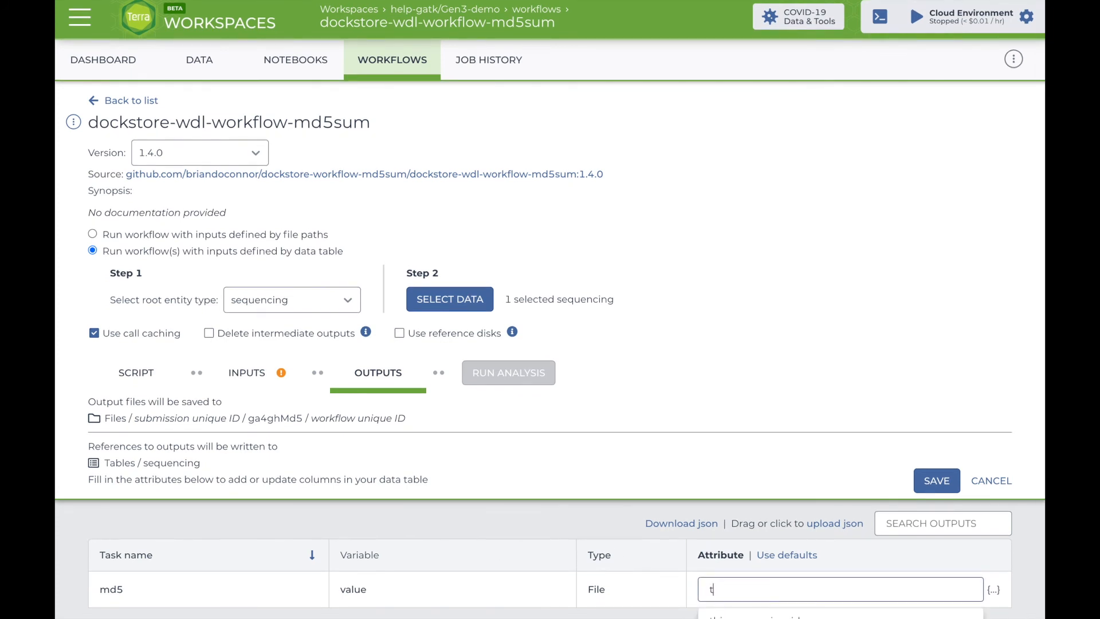
text(his.output)
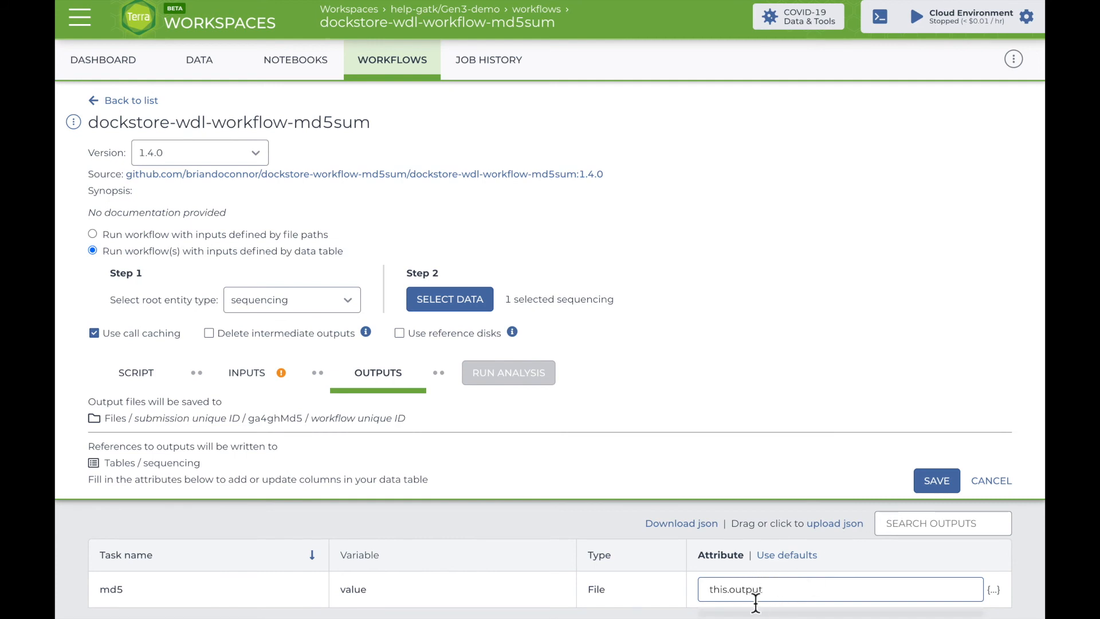
Save the workflow configuration and launch the analysis on the selected sequencing entry.
click(934, 483)
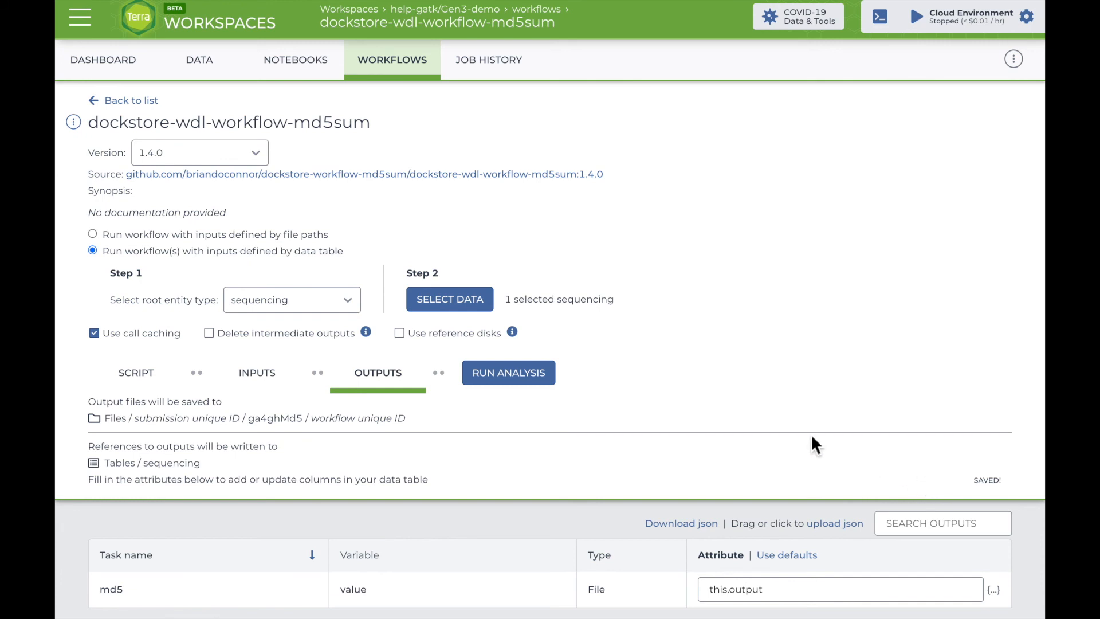
click(548, 381)
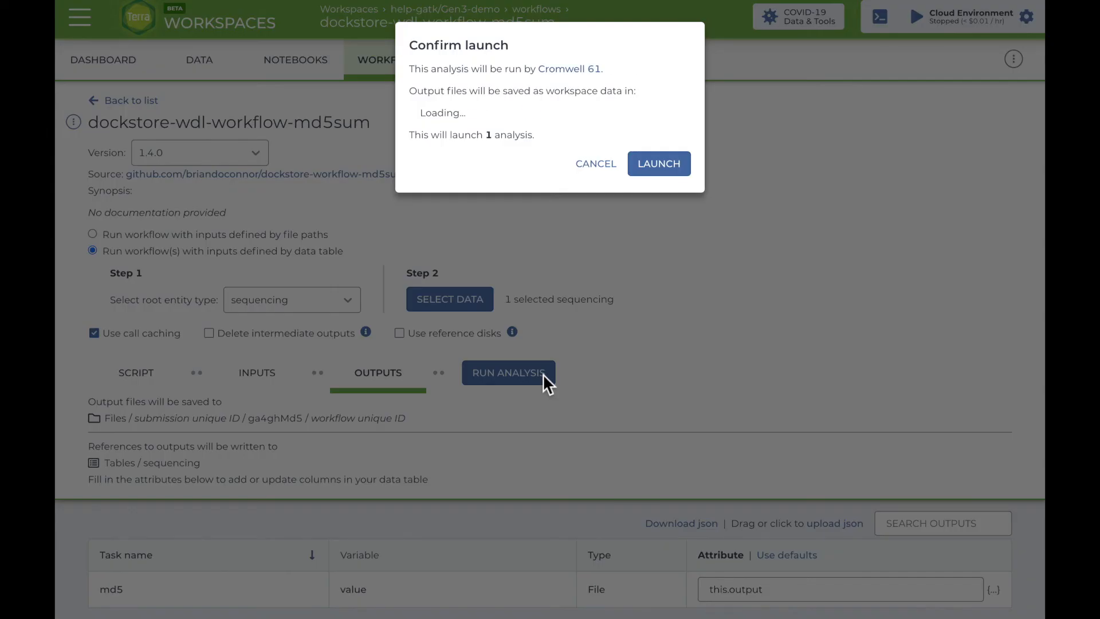
click(667, 184)
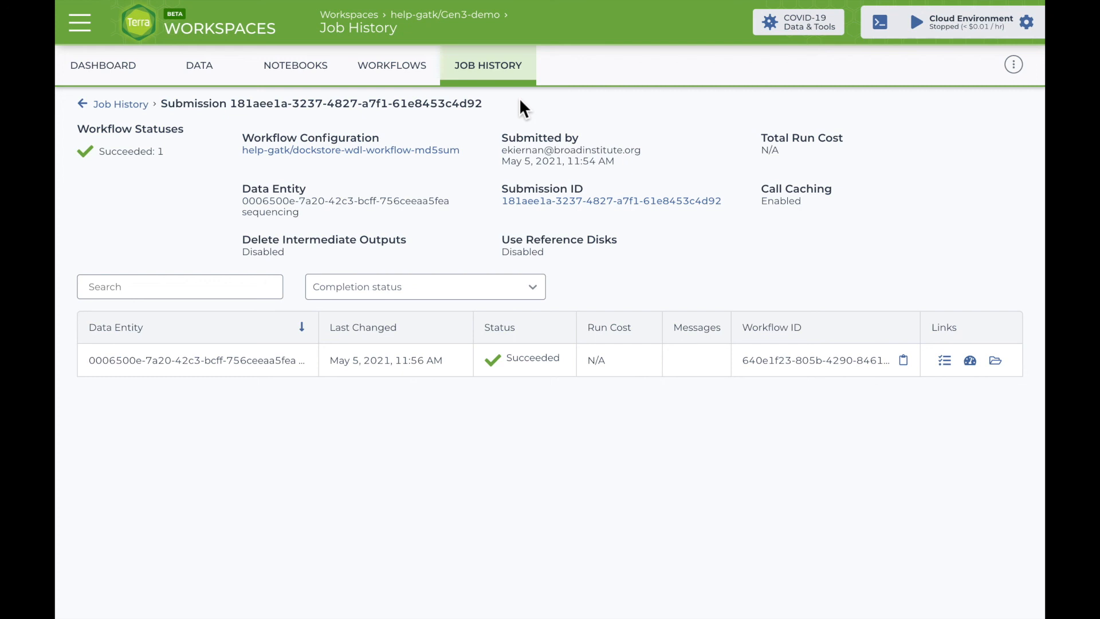
Return to the workspace data and open the sequencing table to check the workflow's output column.
click(224, 74)
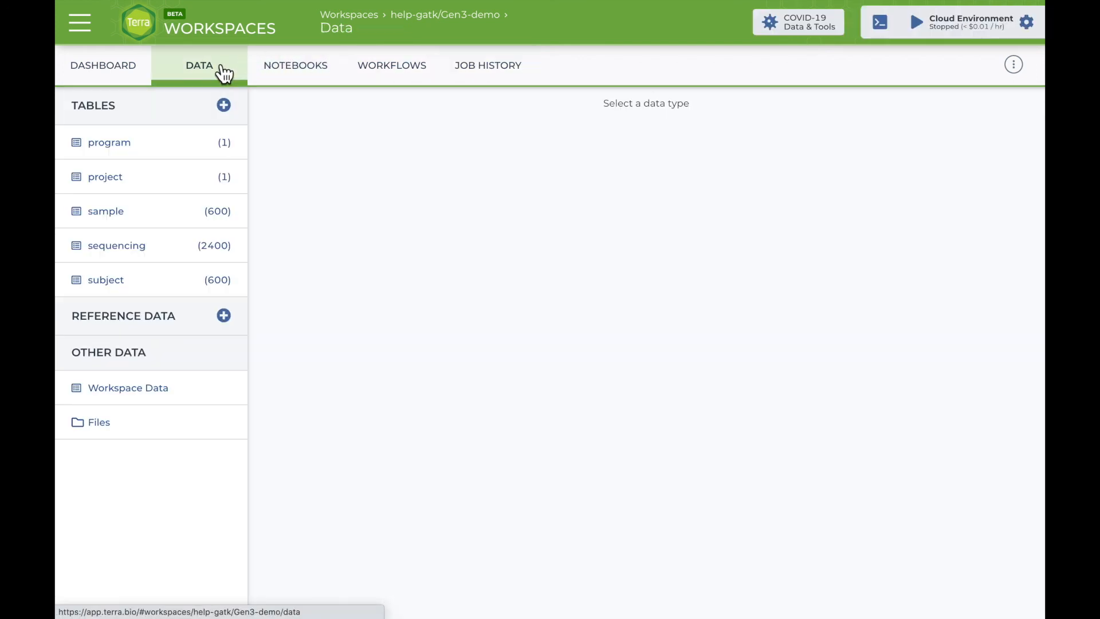
click(180, 250)
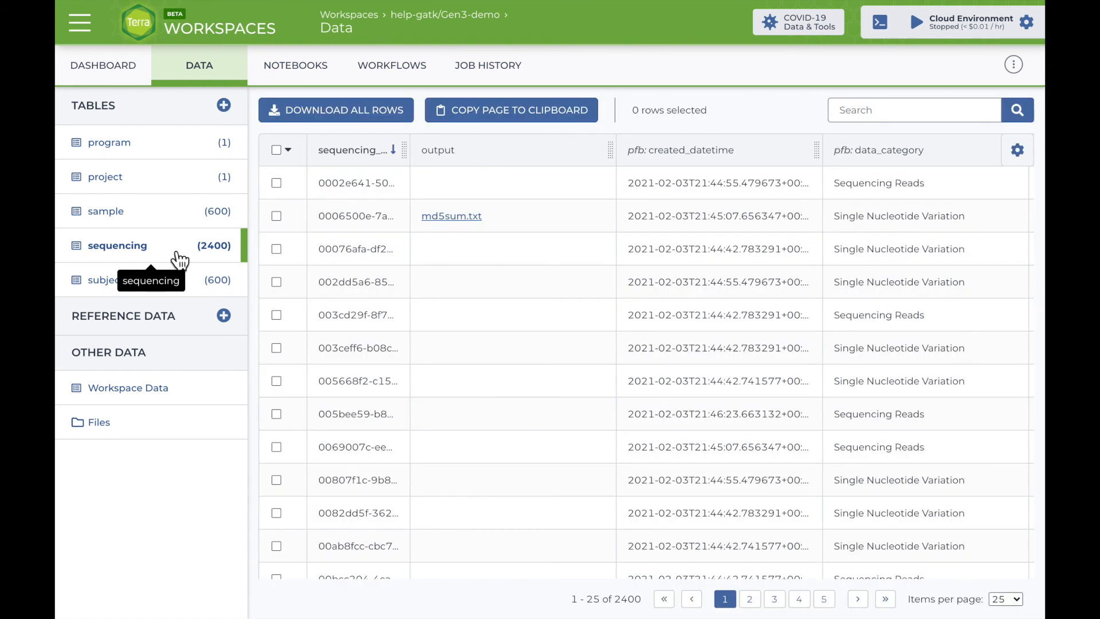